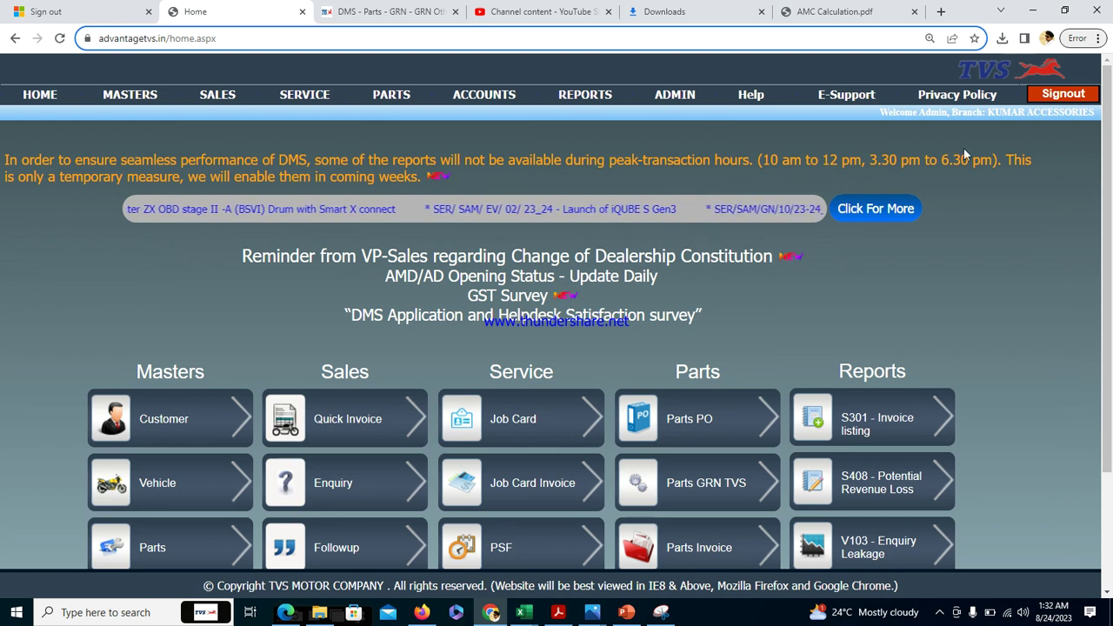
Step: Compare the logged-in branch names in the two open DMS sessions, KUMAR ACCESSORIES and KUMAR AUTOMOBILES
left_click_drag(986, 112, 1096, 113)
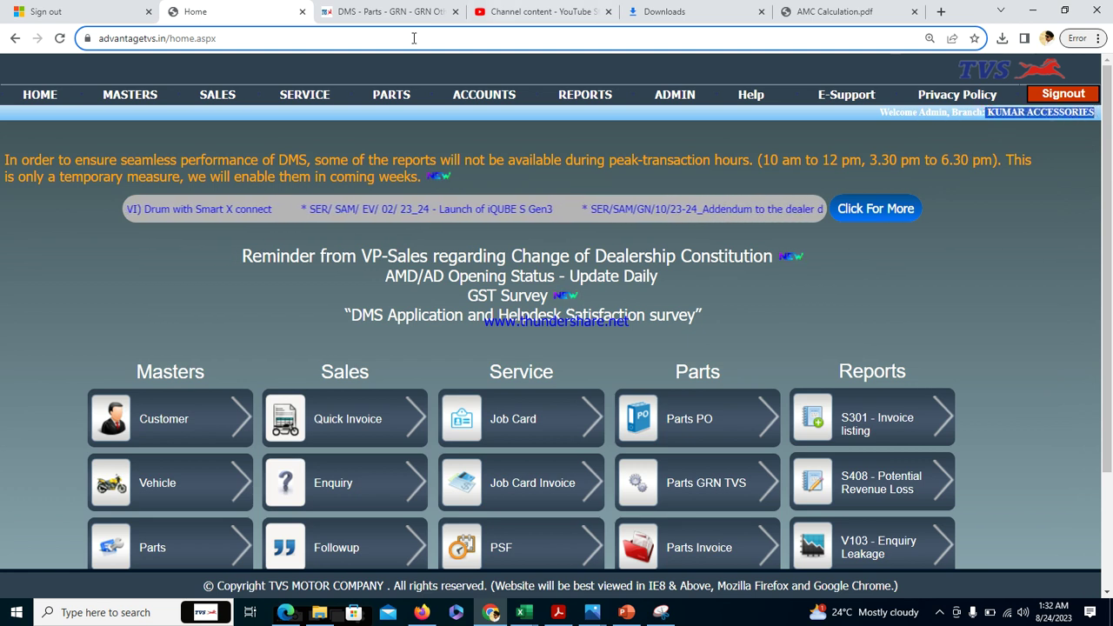
left_click(363, 16)
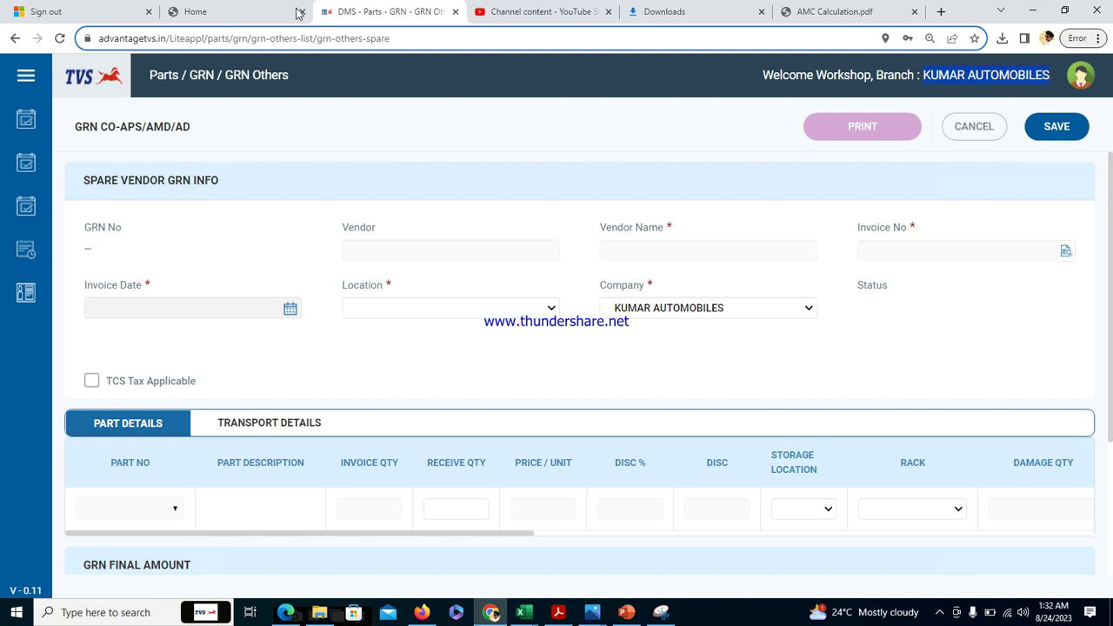
left_click(226, 16)
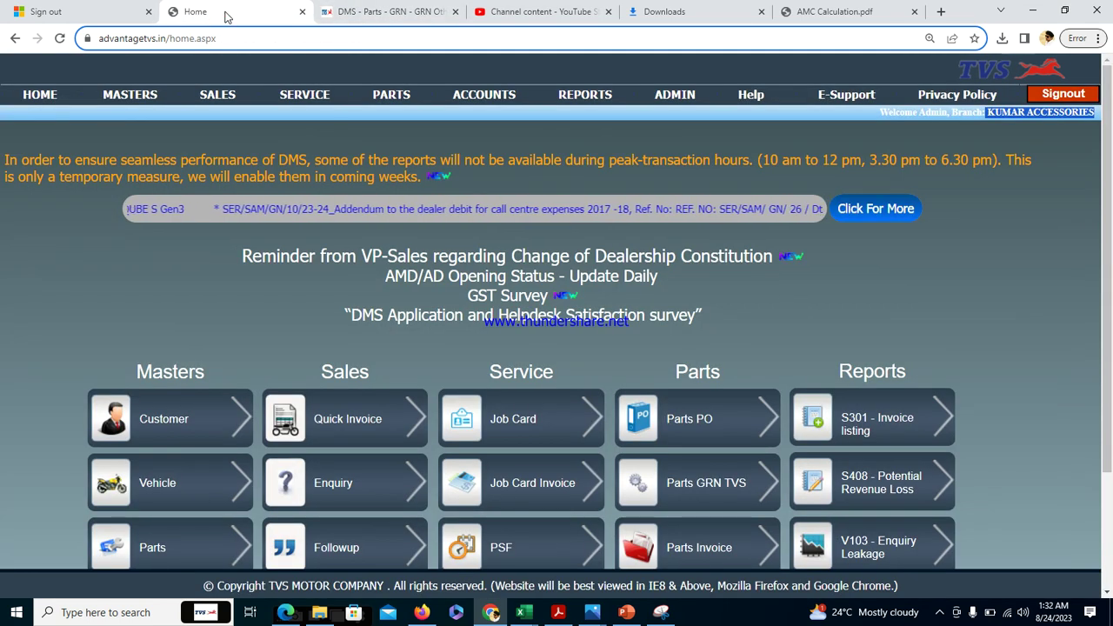
left_click(371, 10)
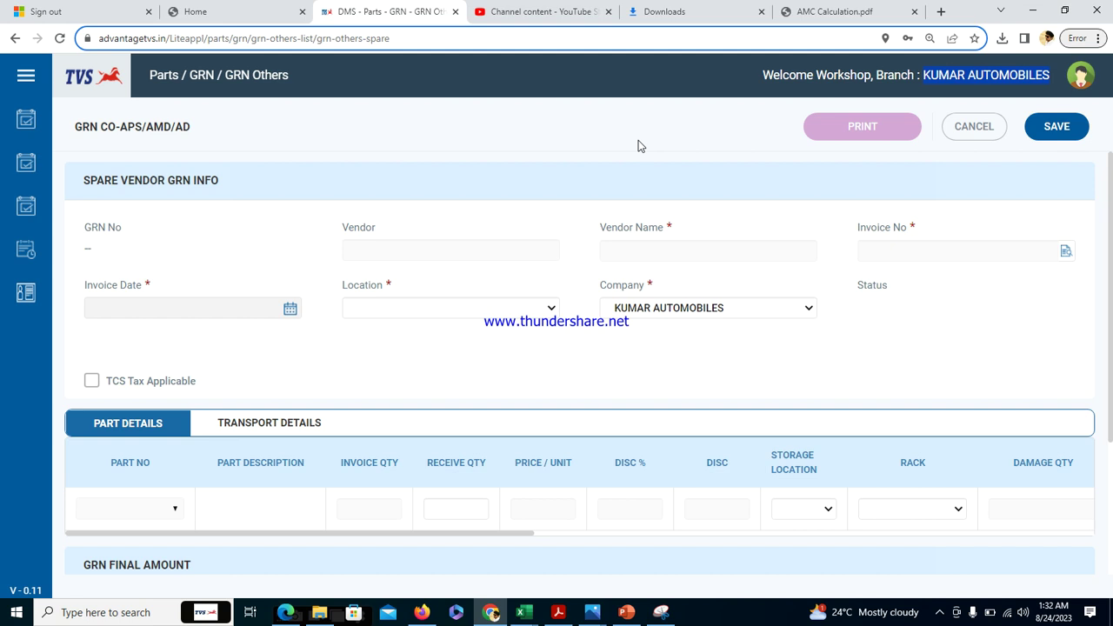
Step: In the KUMAR ACCESSORIES session, create a new parts Direct Invoice
left_click(193, 11)
mouse_move(481, 127)
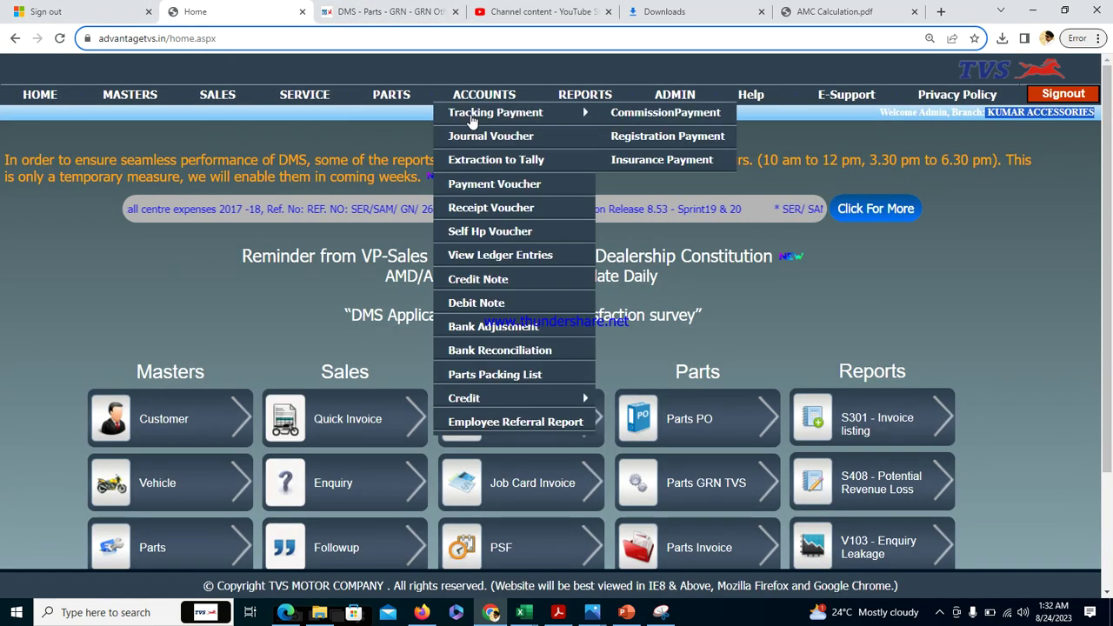
mouse_move(394, 100)
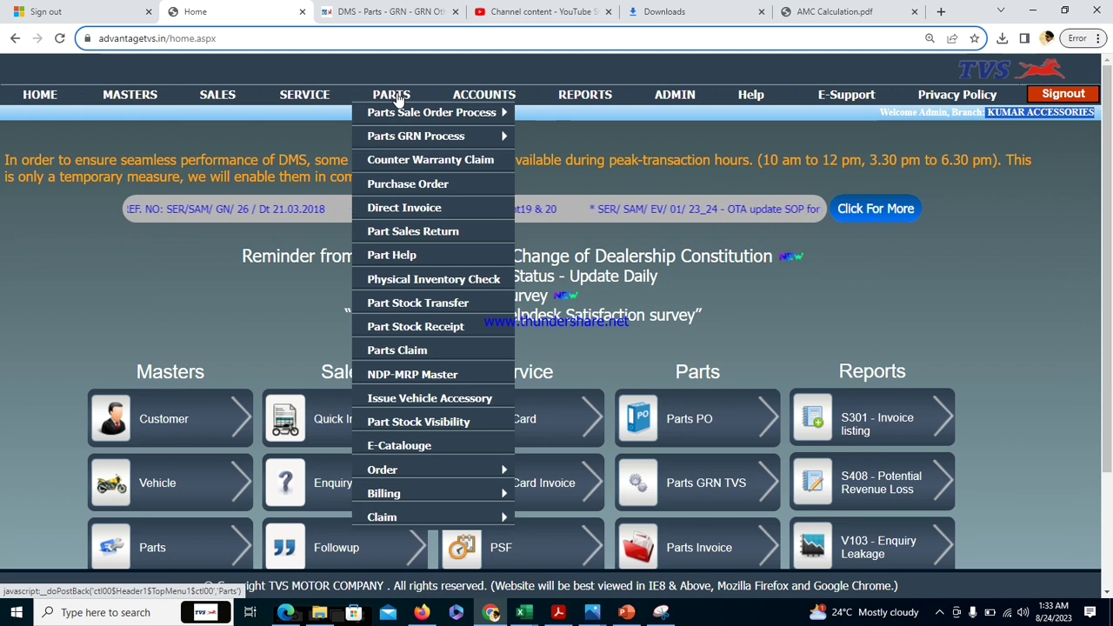
left_click(403, 211)
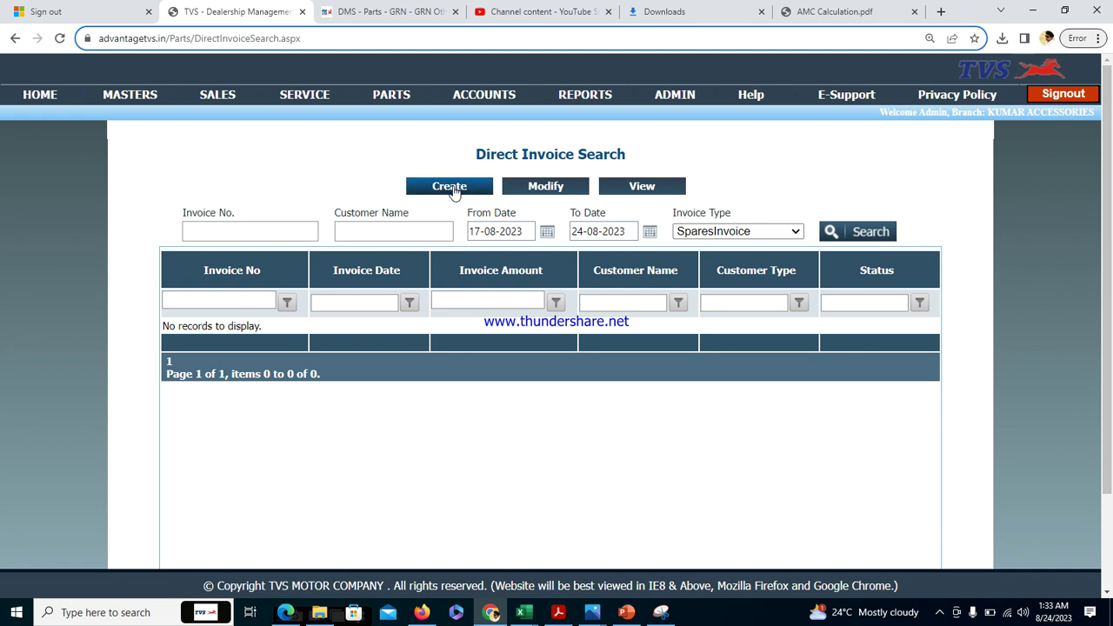
left_click(452, 189)
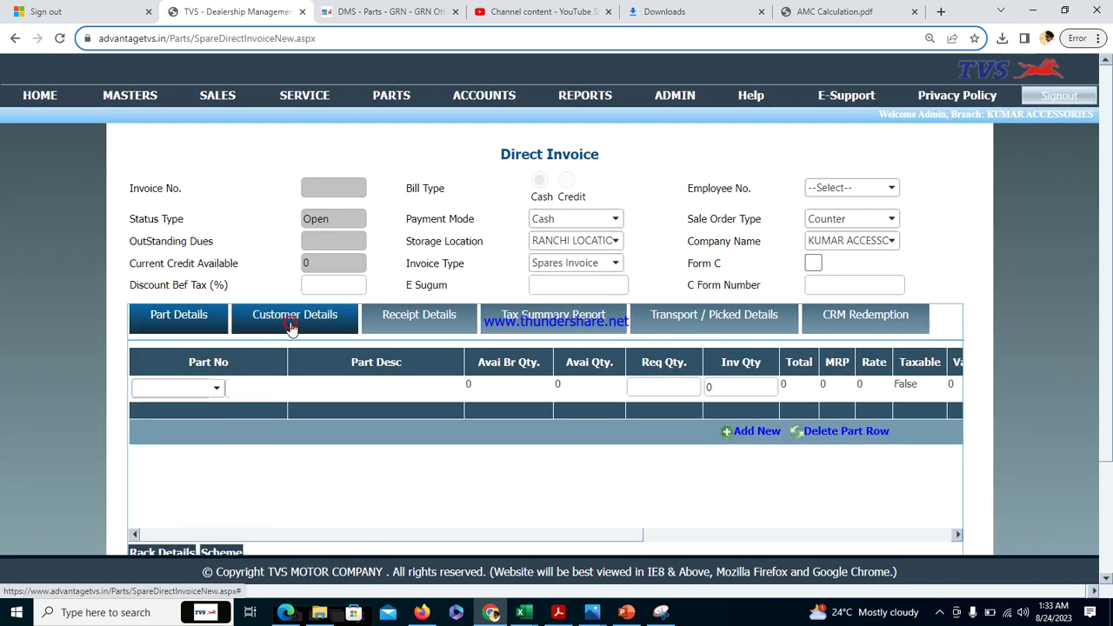
Step: Open the invoice's customer lookup and search for customer name KUMAR AUTO
left_click(291, 324)
left_click(489, 383)
left_click(367, 183)
type("KUMAR AUTO")
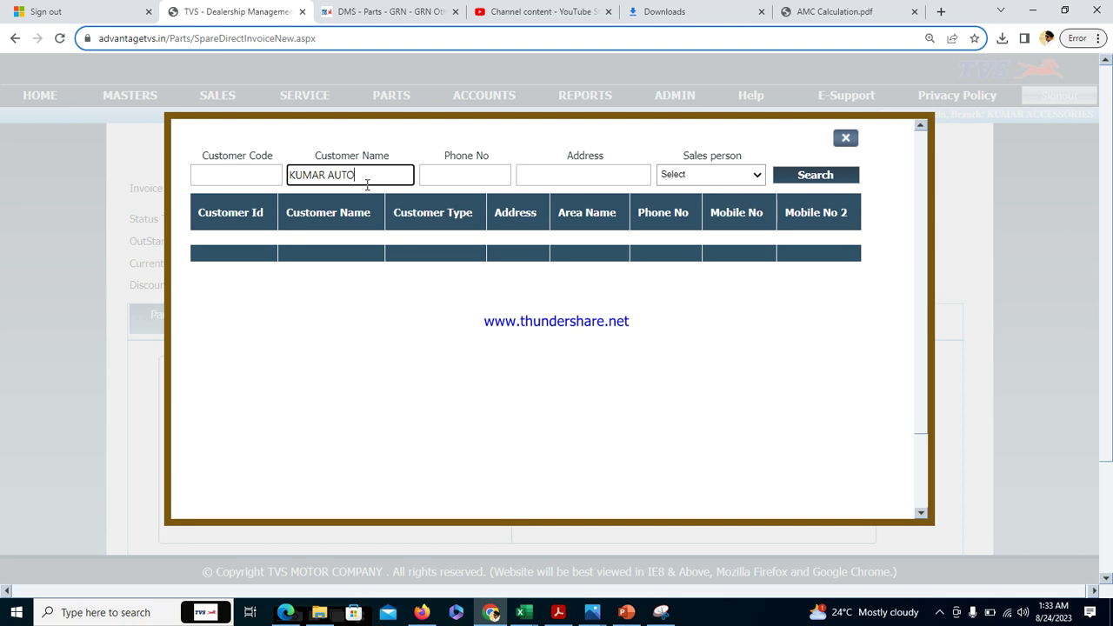
left_click(808, 179)
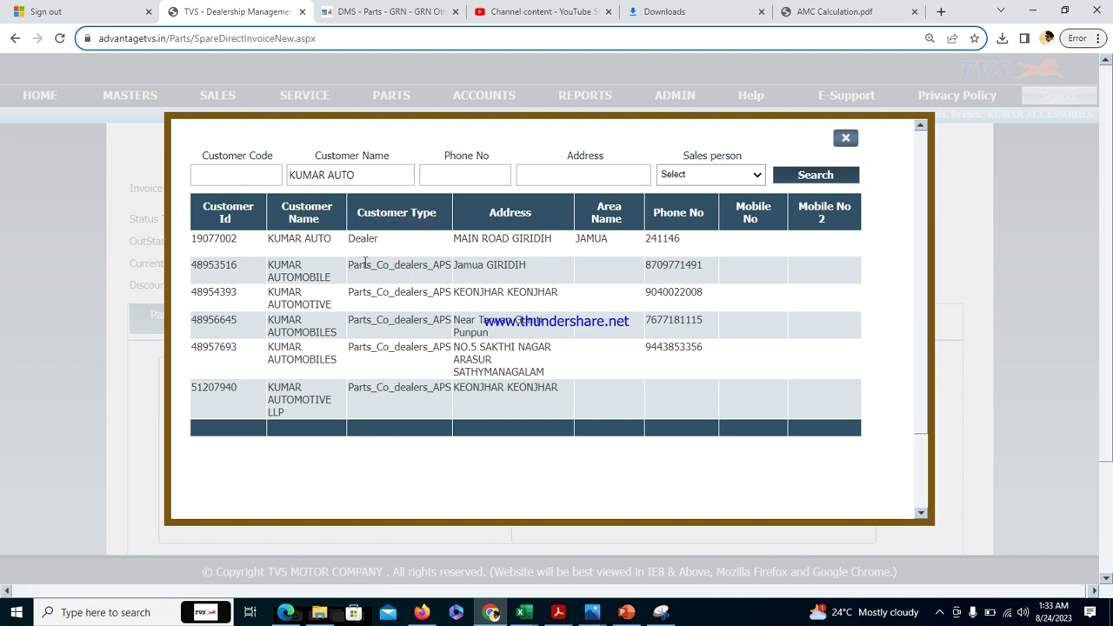
Step: Assign KUMAR AUTOMOBILE of Jamua Giridih, customer type Parts_Co_dealers_APS, as the invoice customer
left_click_drag(349, 273, 451, 268)
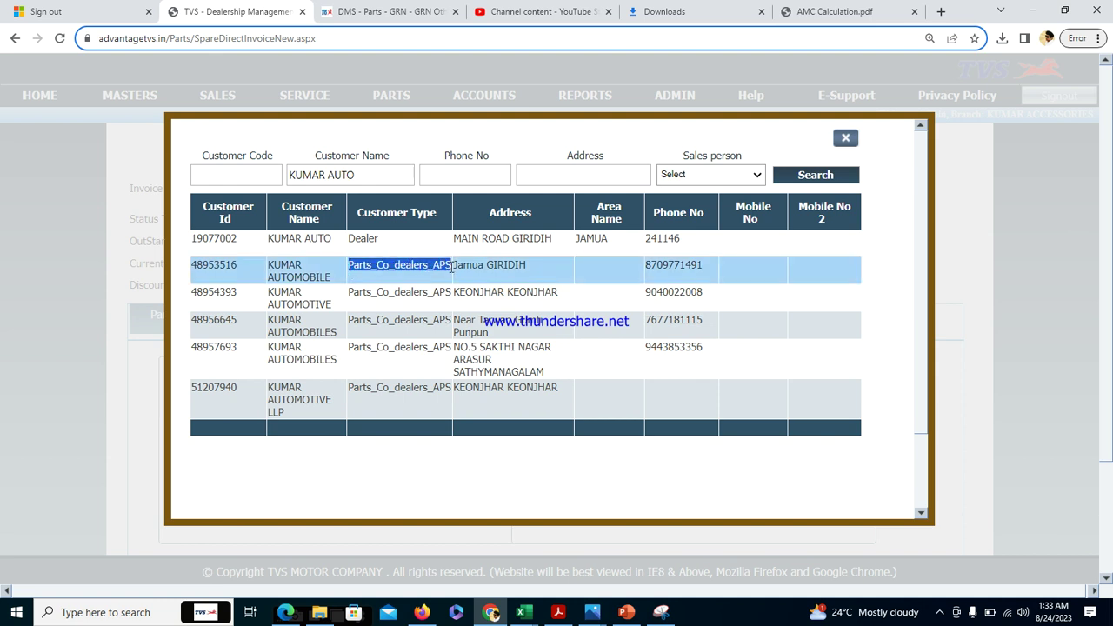
double_click(468, 268)
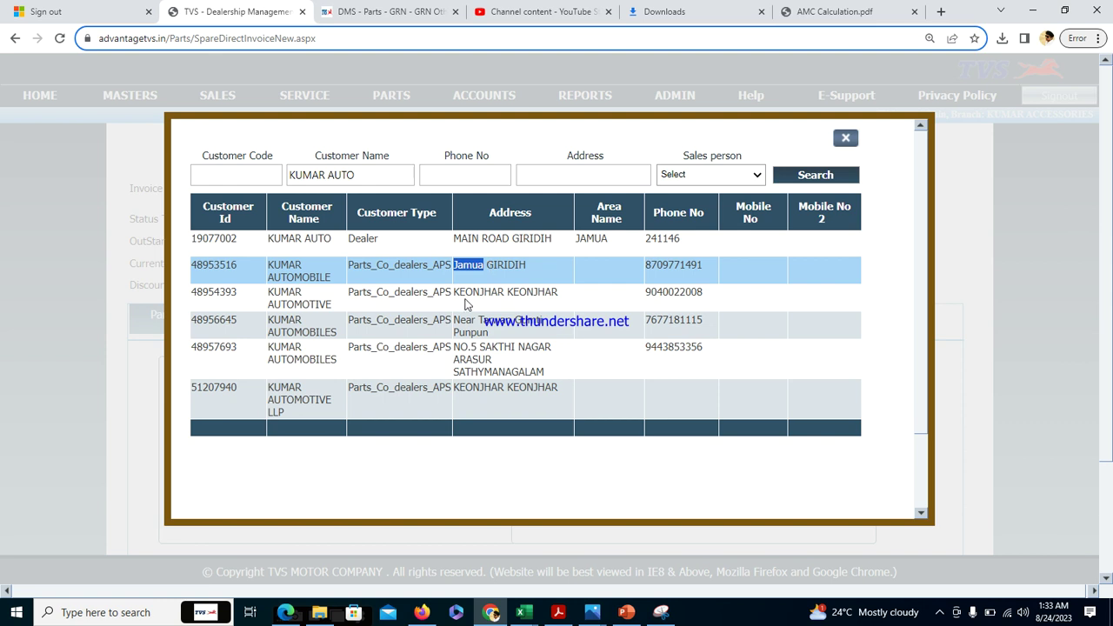
left_click(419, 278)
left_click(347, 177)
left_click(375, 237)
left_click(365, 275)
left_click(377, 273)
left_click(923, 496)
left_click(544, 506)
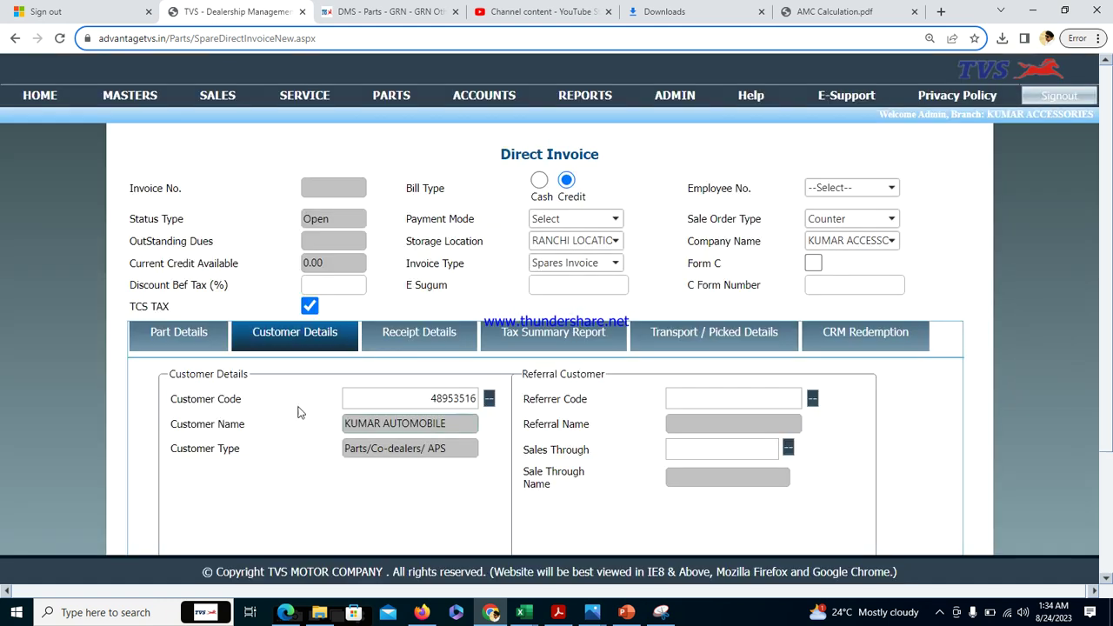
Step: Add part NF330502 (Engine Flush_VST 50 Ml) to the invoice's part details with a required quantity of 100
left_click(187, 351)
left_click(175, 406)
type("nf330")
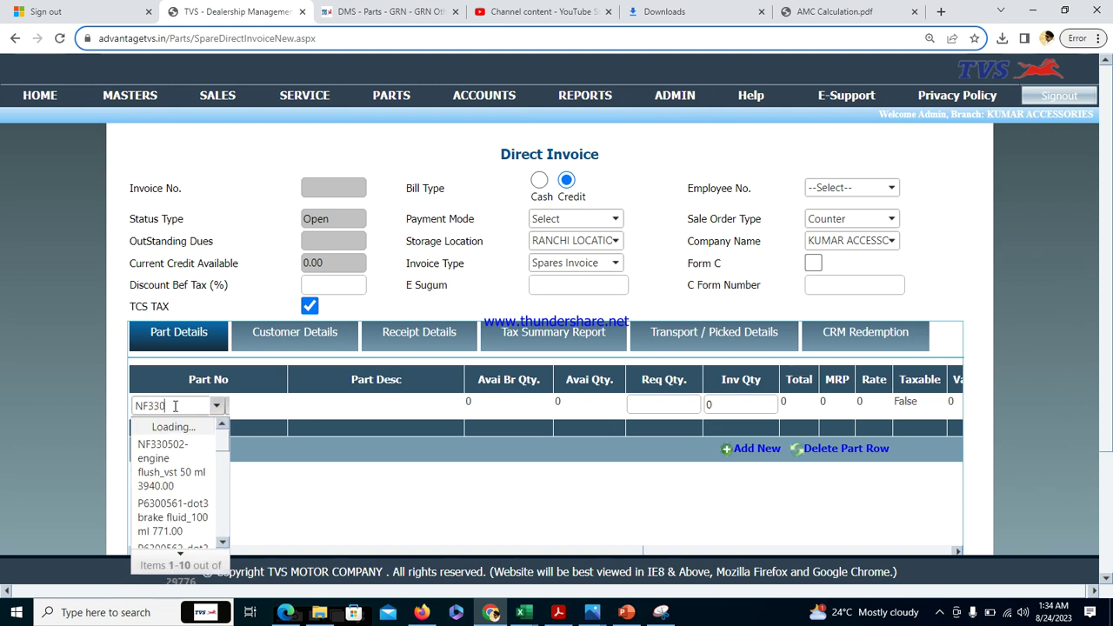
type("502-engin")
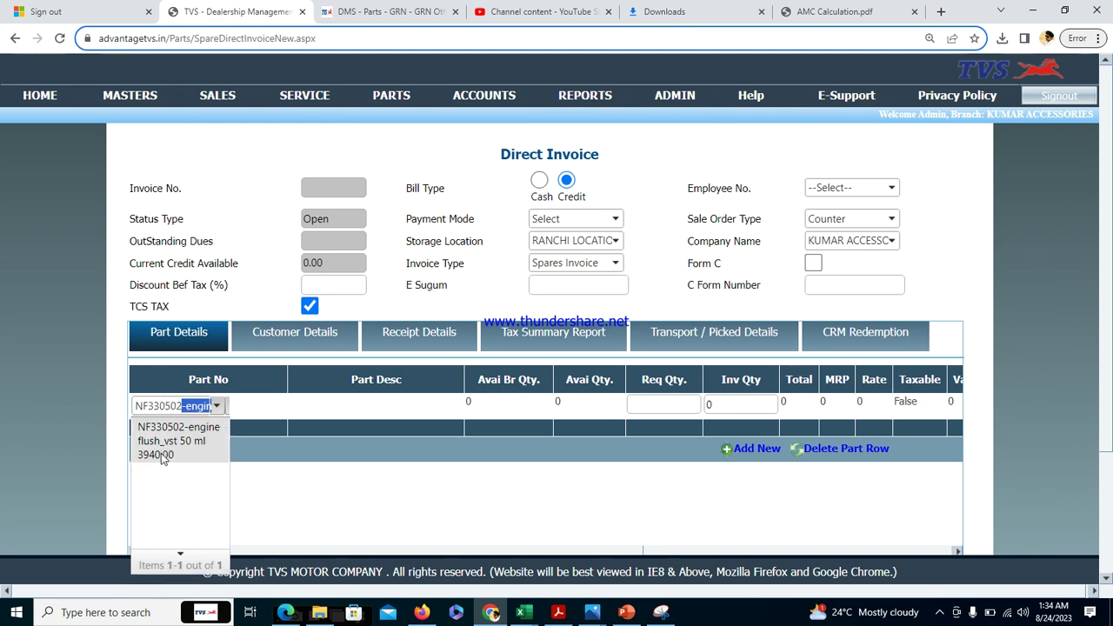
left_click(162, 458)
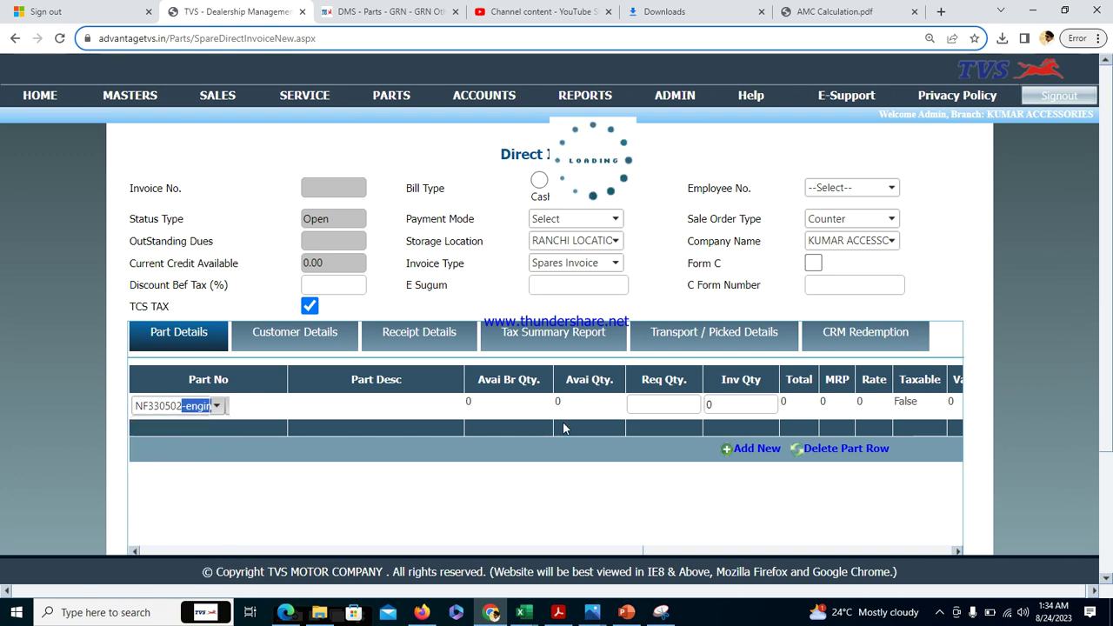
left_click(679, 402)
type("100")
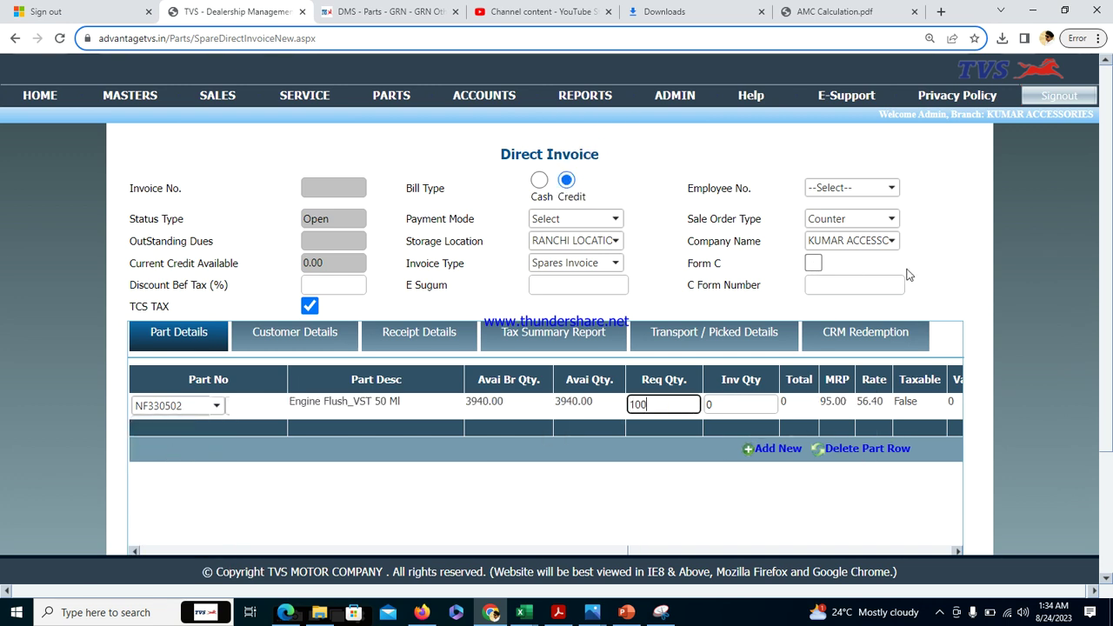
left_click(930, 273)
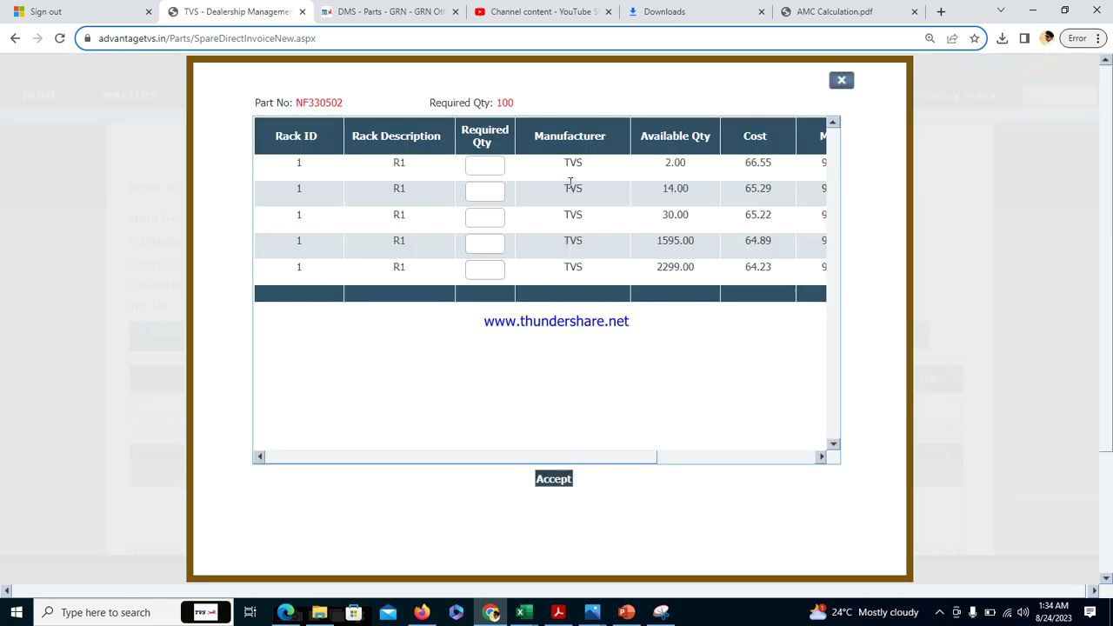
Step: Allocate 100 units of the part from the rack R1 row with 2299 available and accept the allocation
left_click_drag(582, 460, 515, 439)
left_click(481, 268)
type("100")
left_click(554, 479)
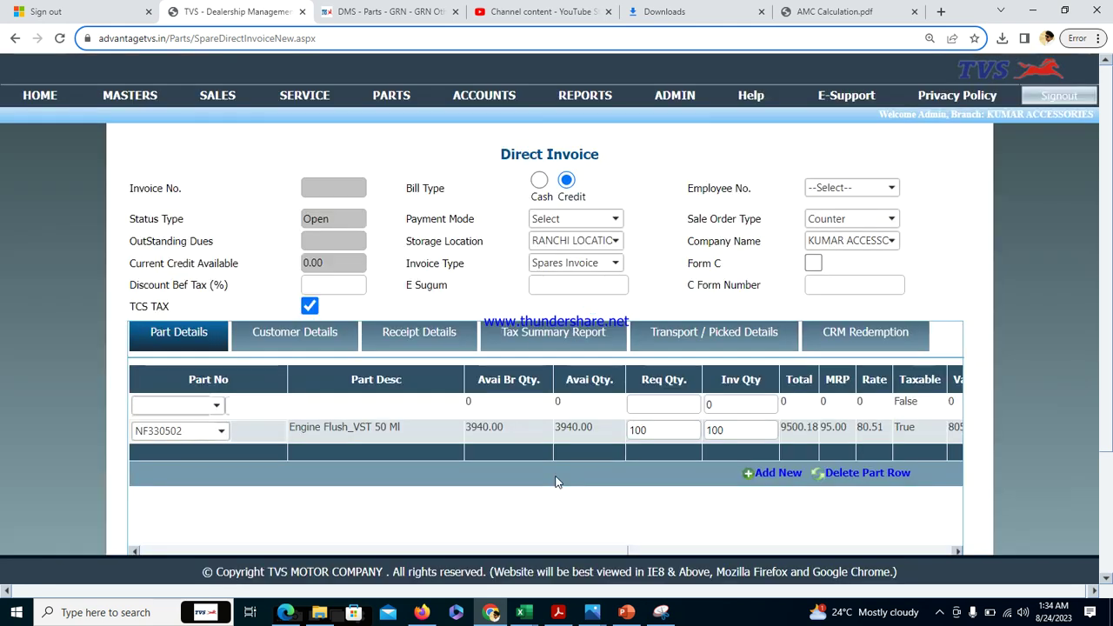
Step: Save the direct invoice and agree to continue beyond the customer's credit limit
scroll(1111, 298, "down", 2)
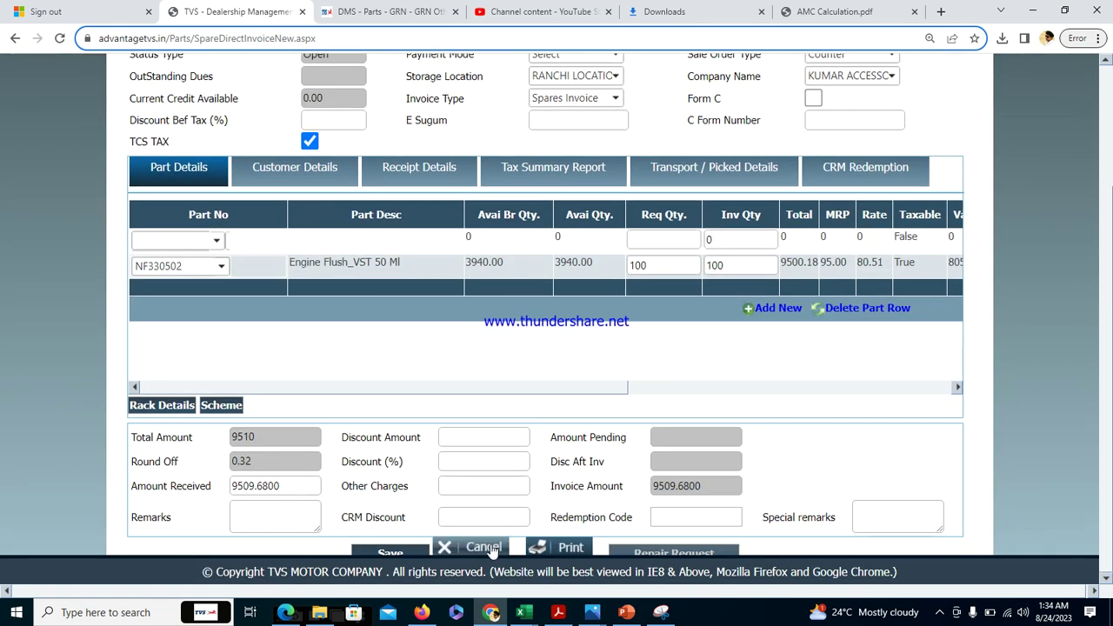
left_click(389, 553)
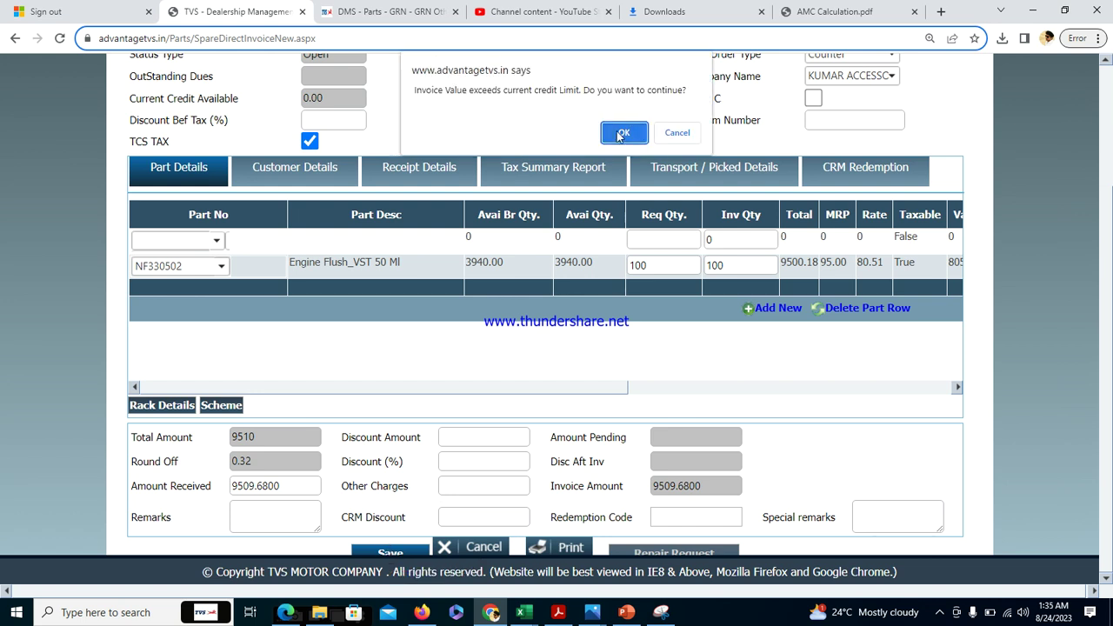
left_click(623, 133)
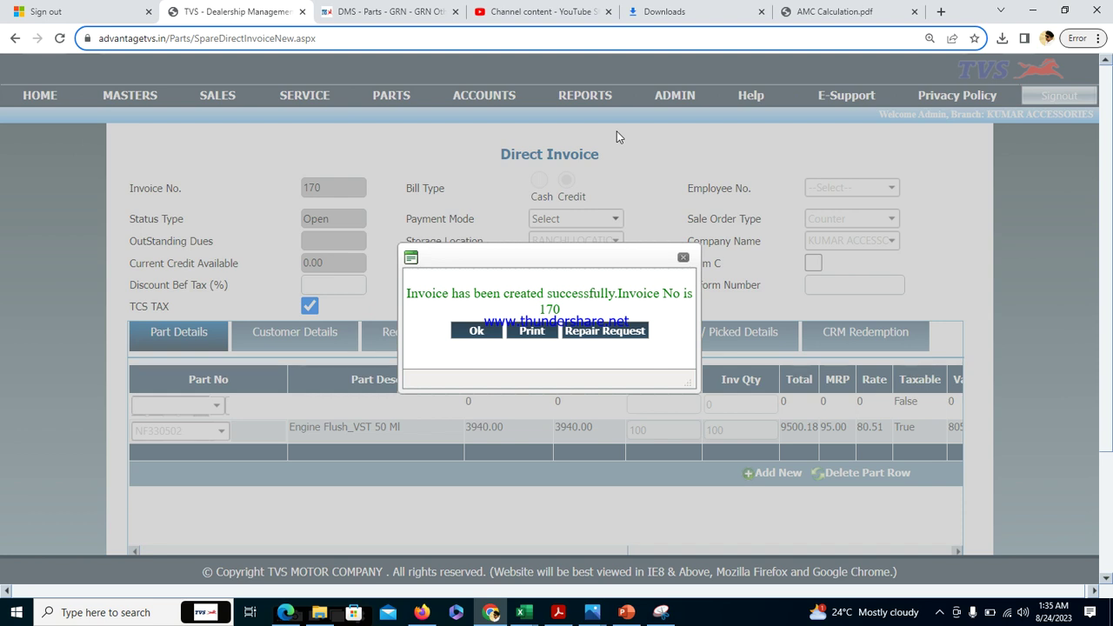
Step: Switch to the KUMAR AUTOMOBILES session and create a new entry under GRN Co-APS_AMD_AD
left_click(374, 12)
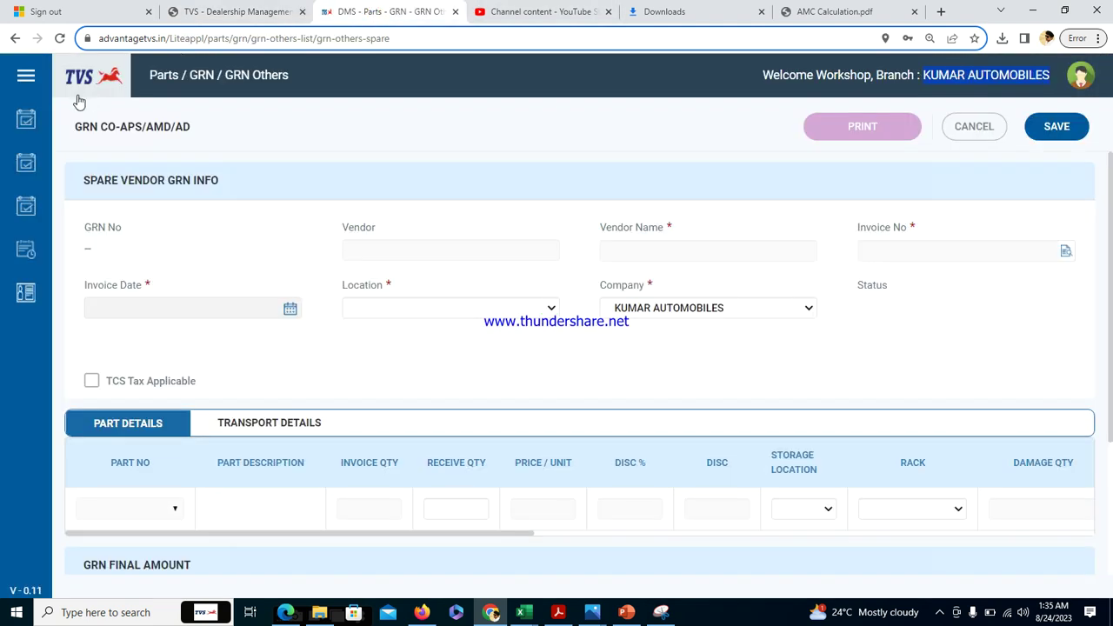
left_click(26, 77)
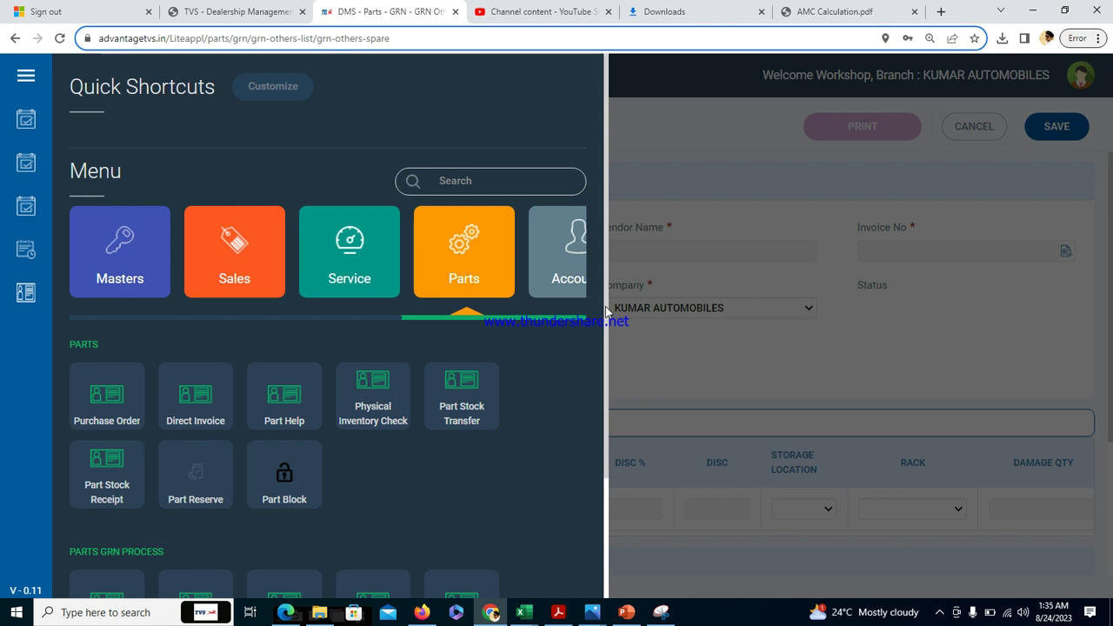
left_click_drag(605, 308, 606, 441)
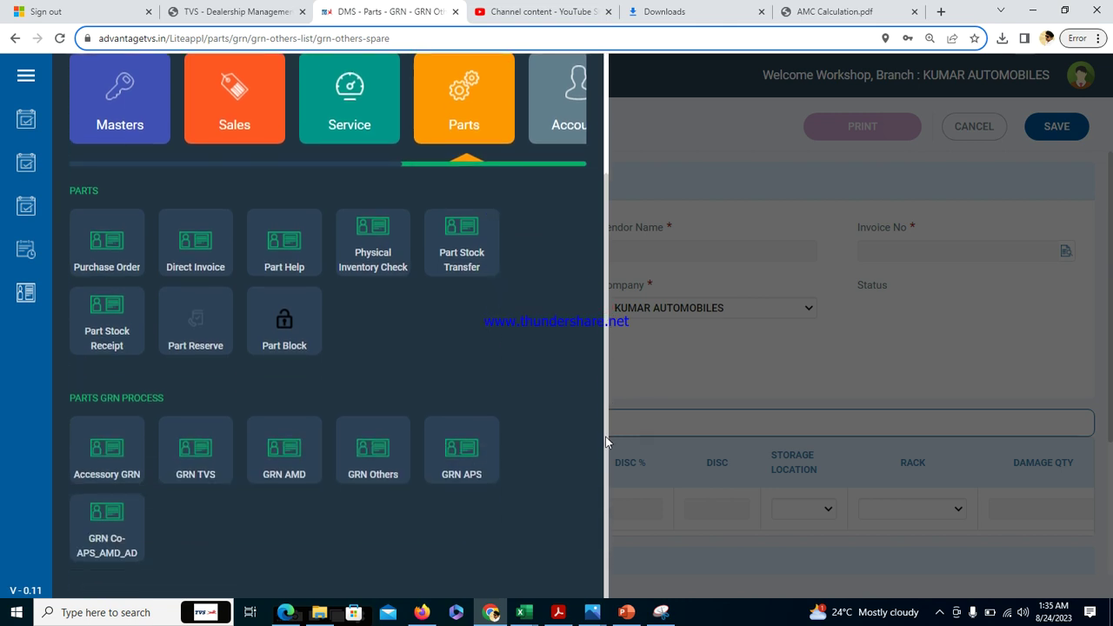
left_click(103, 541)
left_click(808, 132)
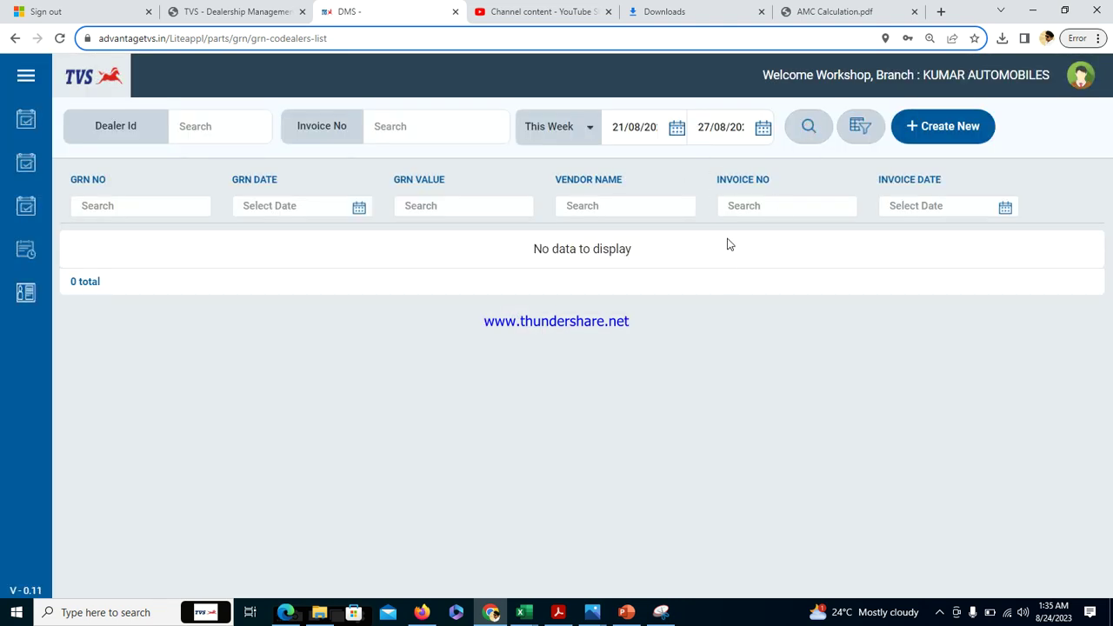
left_click(939, 130)
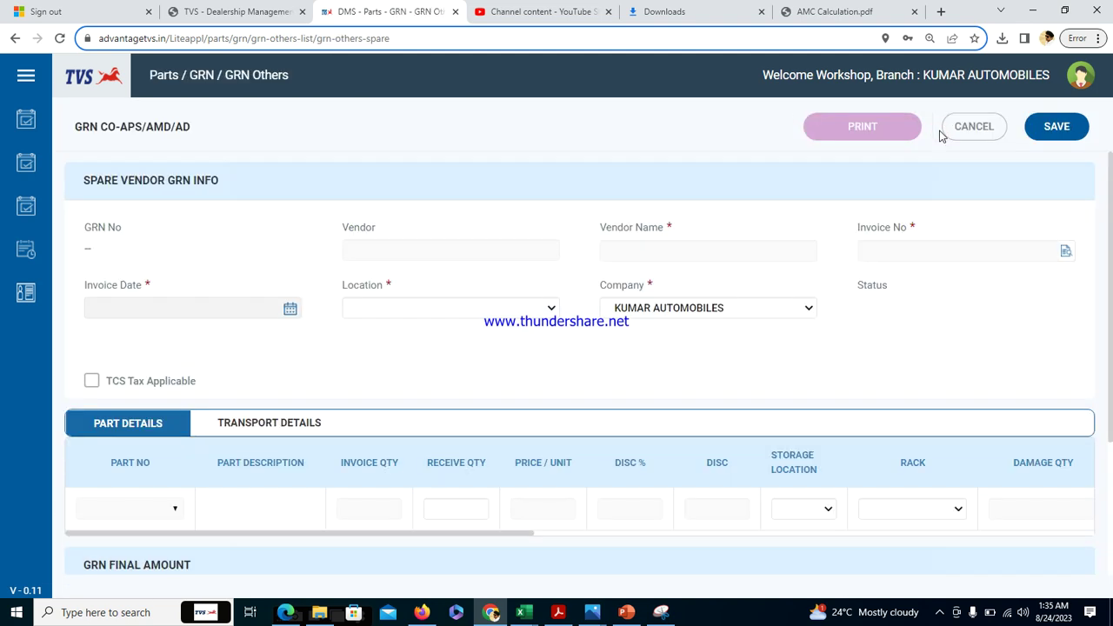
Step: Load invoice 170 dated 24/08/2023 from dealer KUMAR ACCESSORIES into the GRN using the invoice number search
triple_click(929, 229)
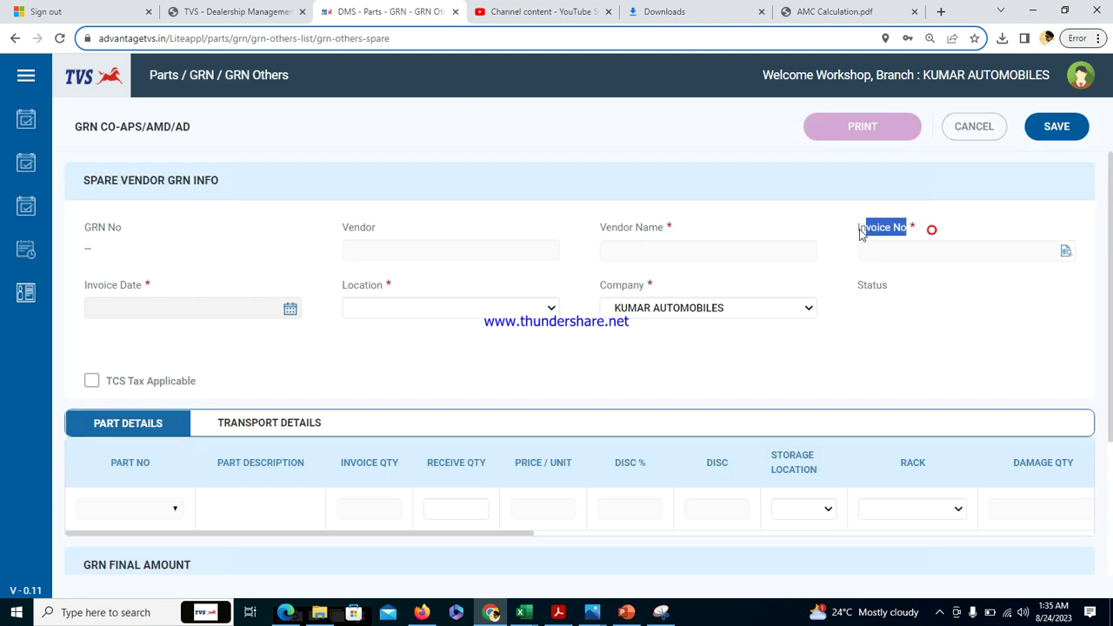
left_click(1067, 252)
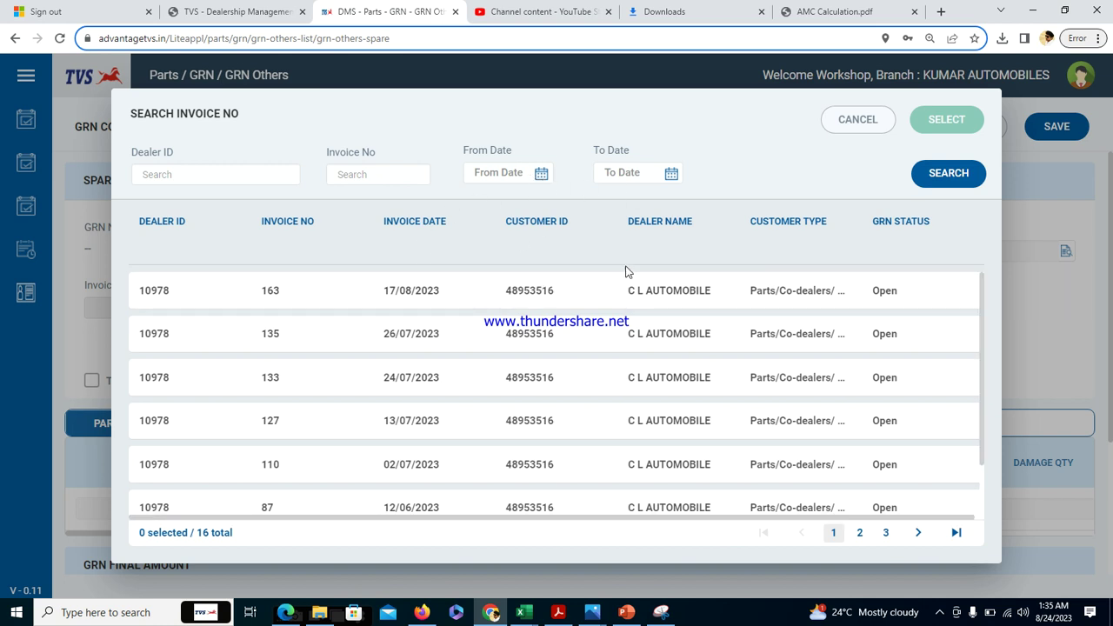
left_click_drag(622, 291, 715, 299)
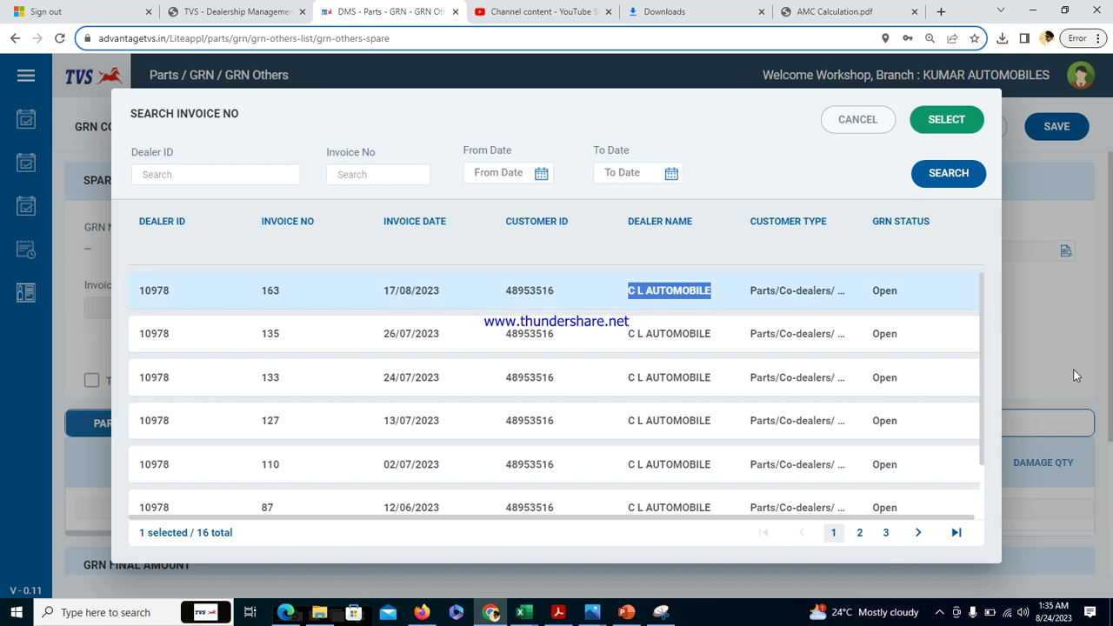
left_click_drag(982, 367, 982, 441)
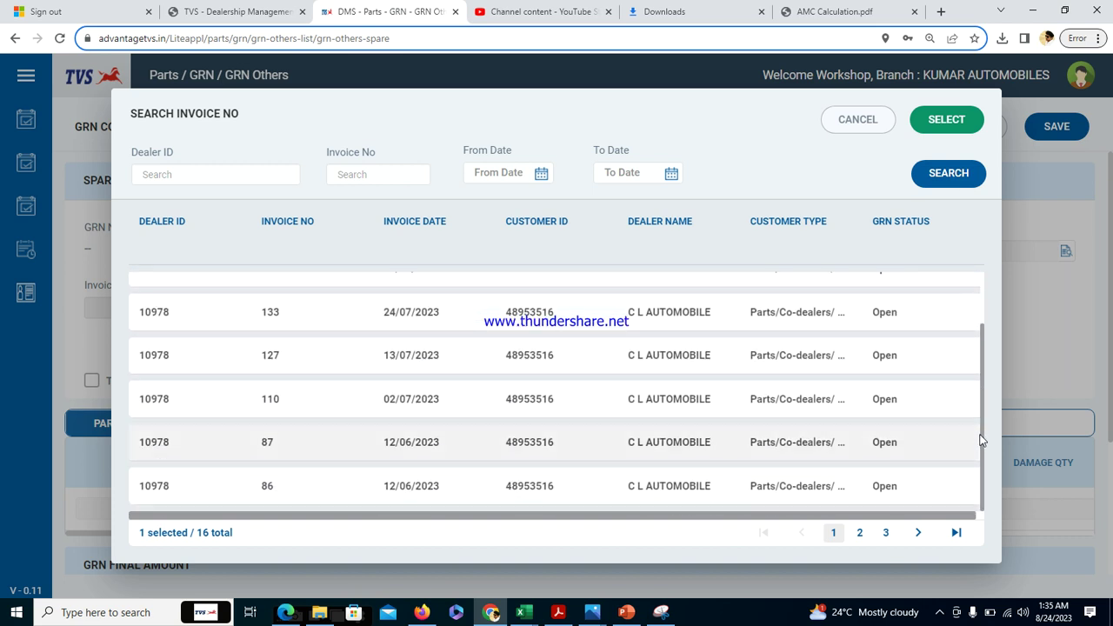
left_click(859, 534)
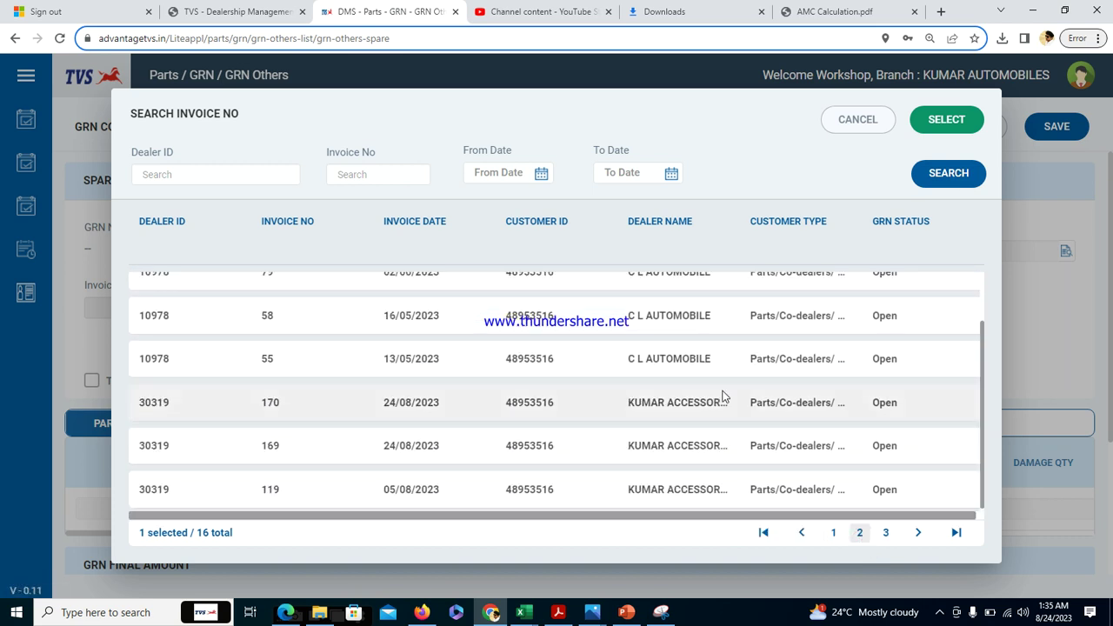
left_click(692, 413)
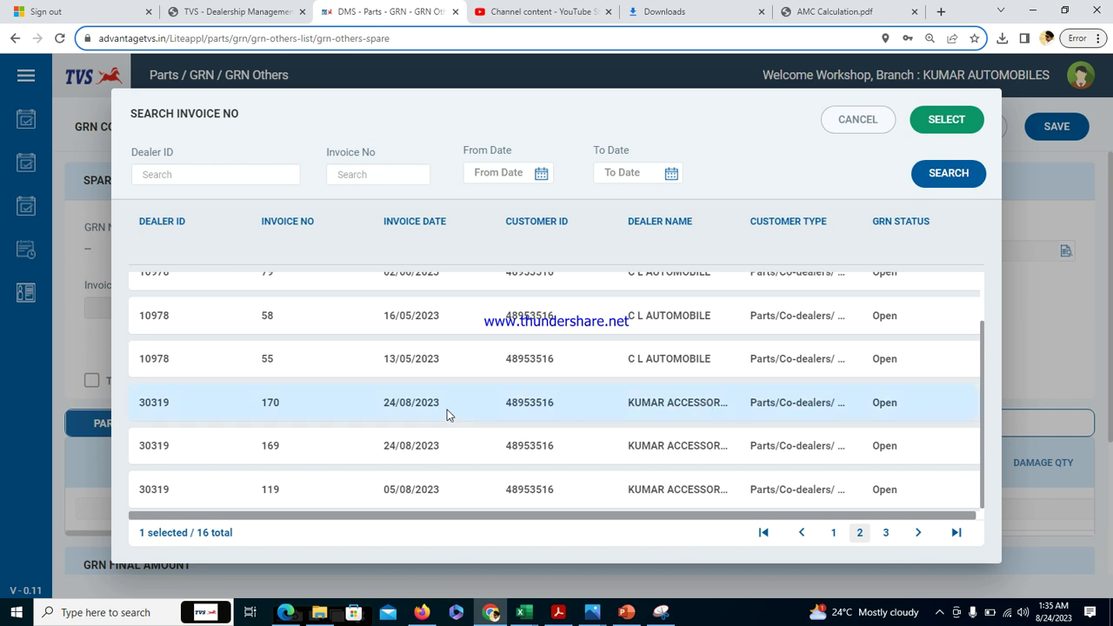
left_click_drag(441, 406, 380, 409)
left_click_drag(628, 402, 726, 405)
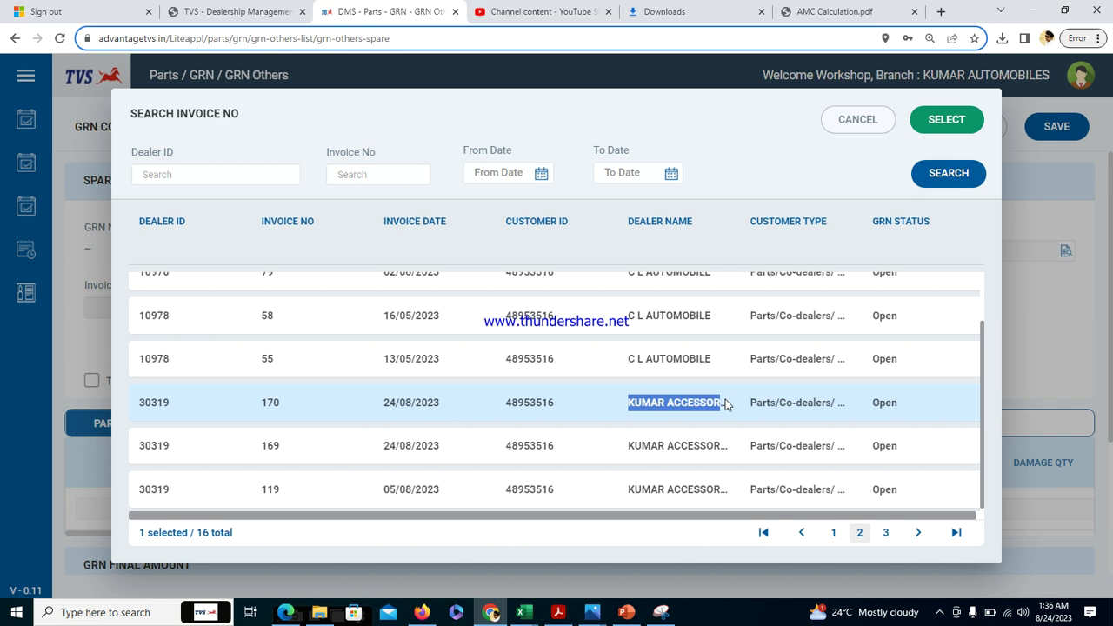
left_click(770, 405)
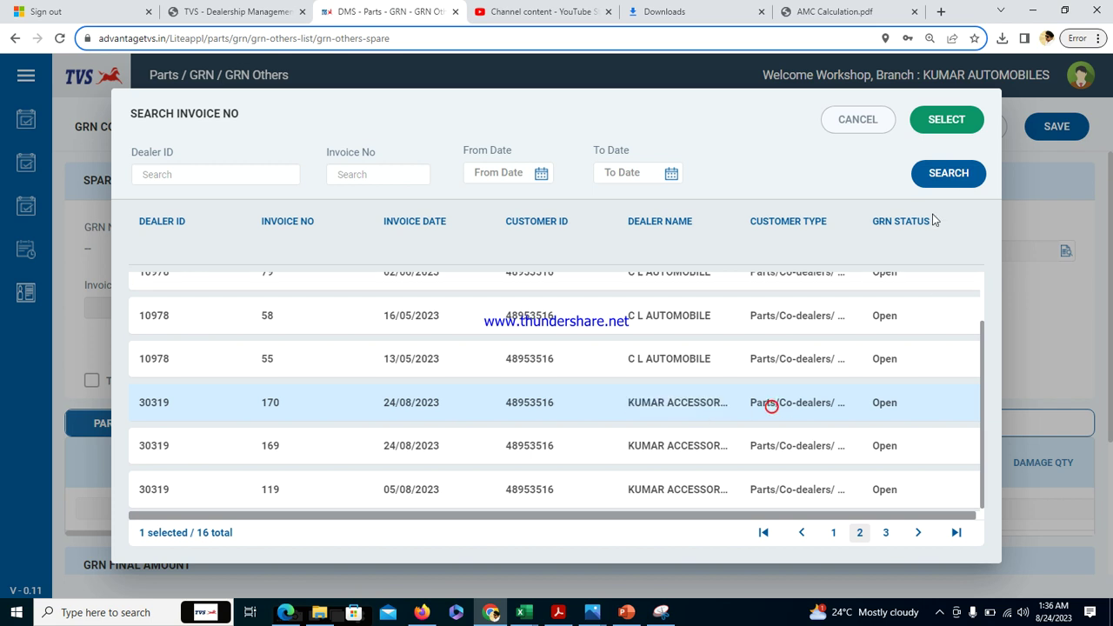
left_click(945, 122)
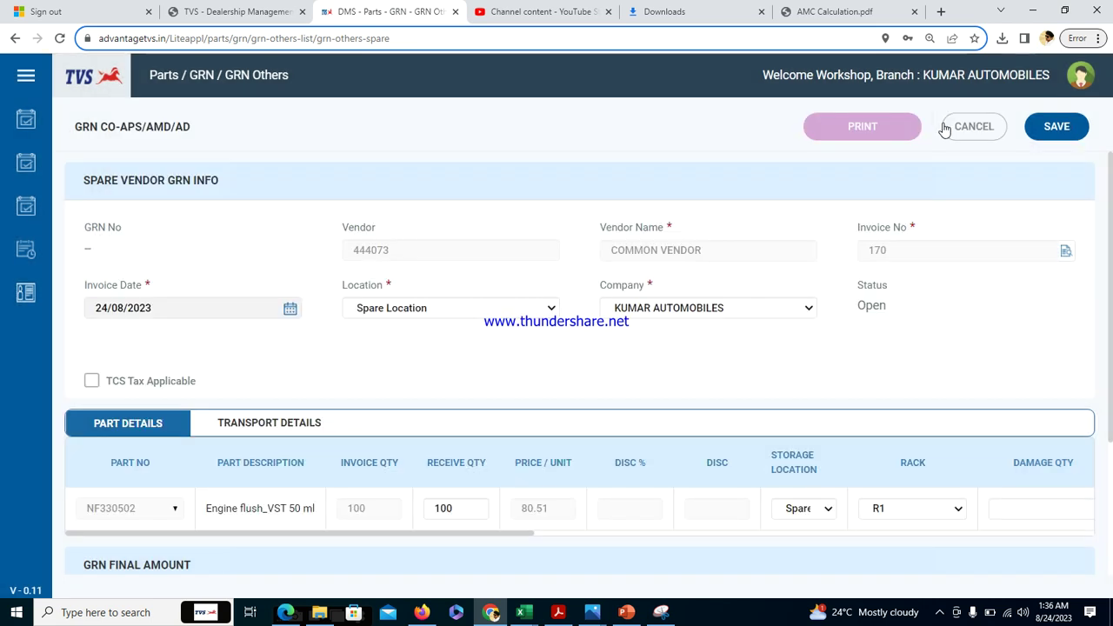
Step: Review the receive quantity of part NF330502, save the GRN and check its entry for invoice 170 in the GRN list
left_click_drag(461, 506, 415, 511)
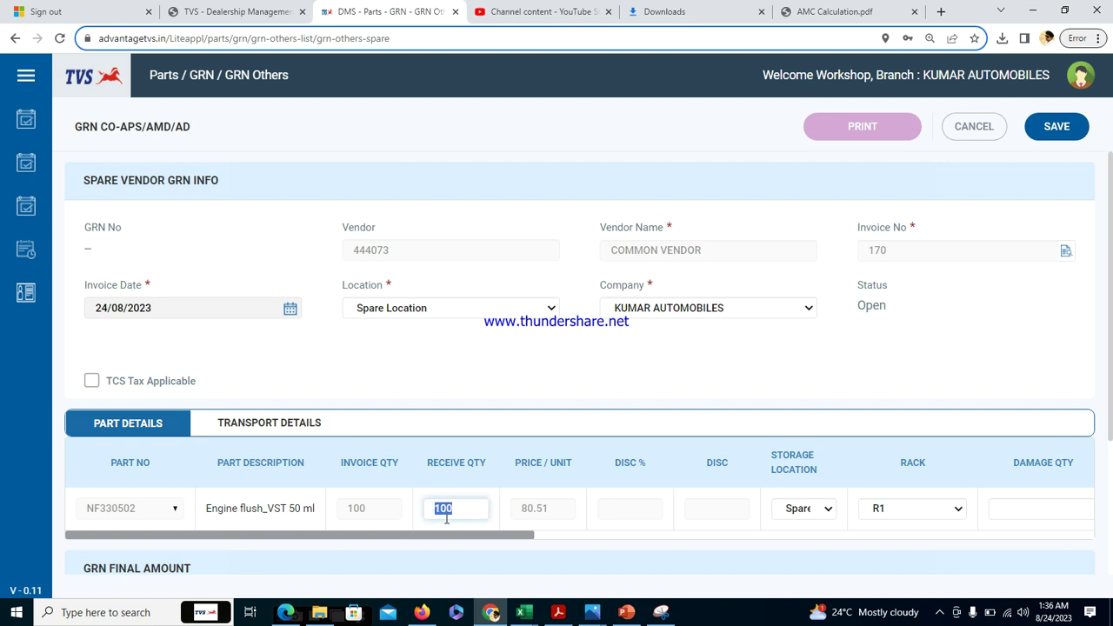
left_click(1057, 128)
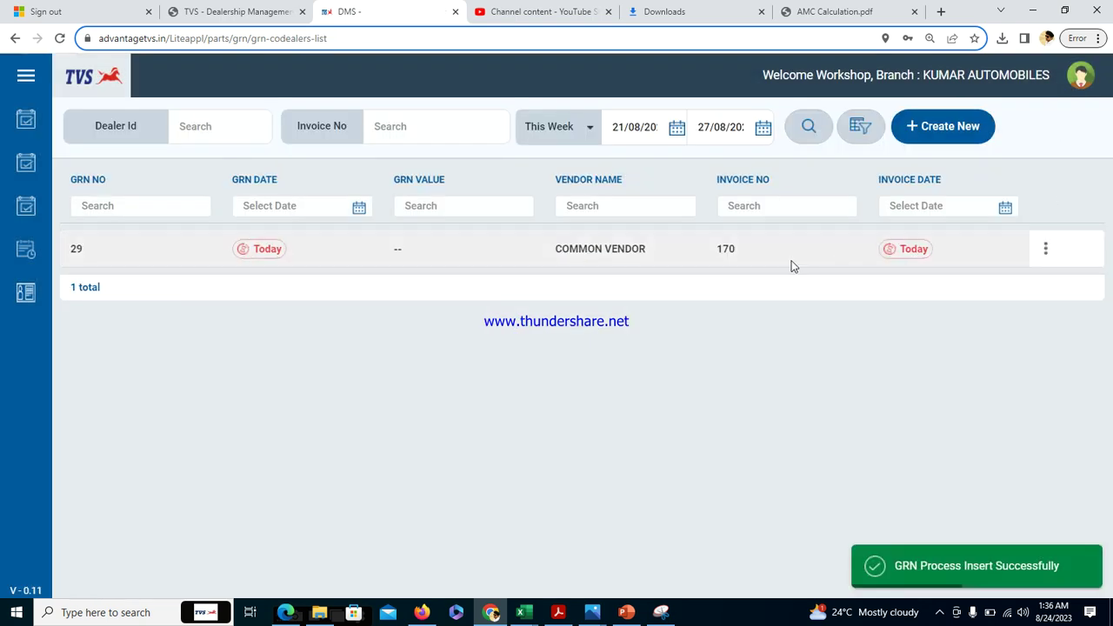
double_click(725, 249)
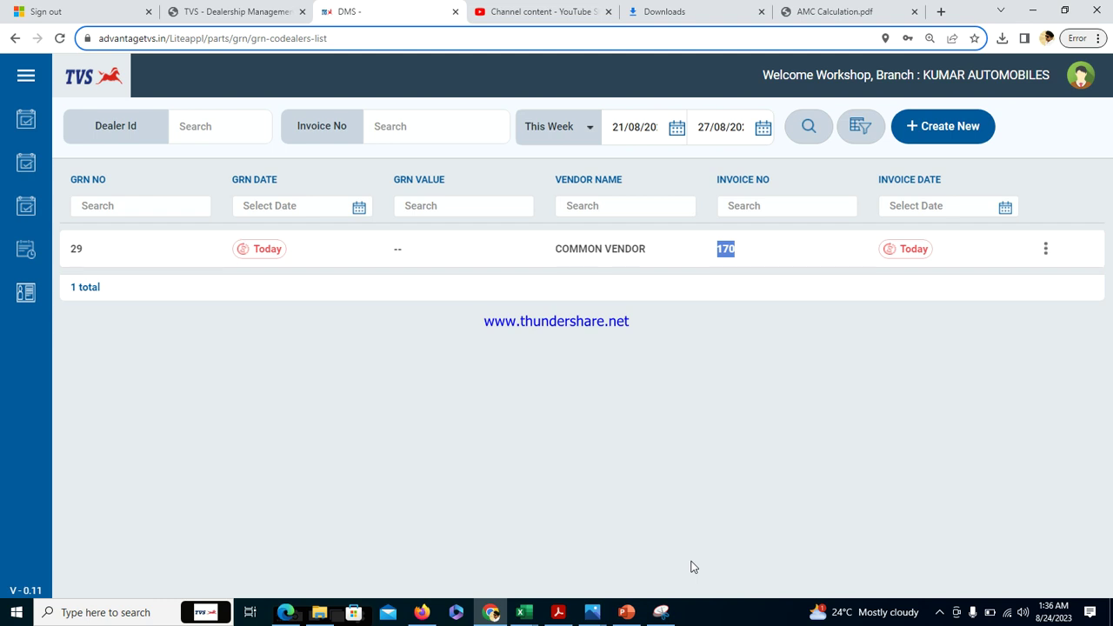
left_click(940, 614)
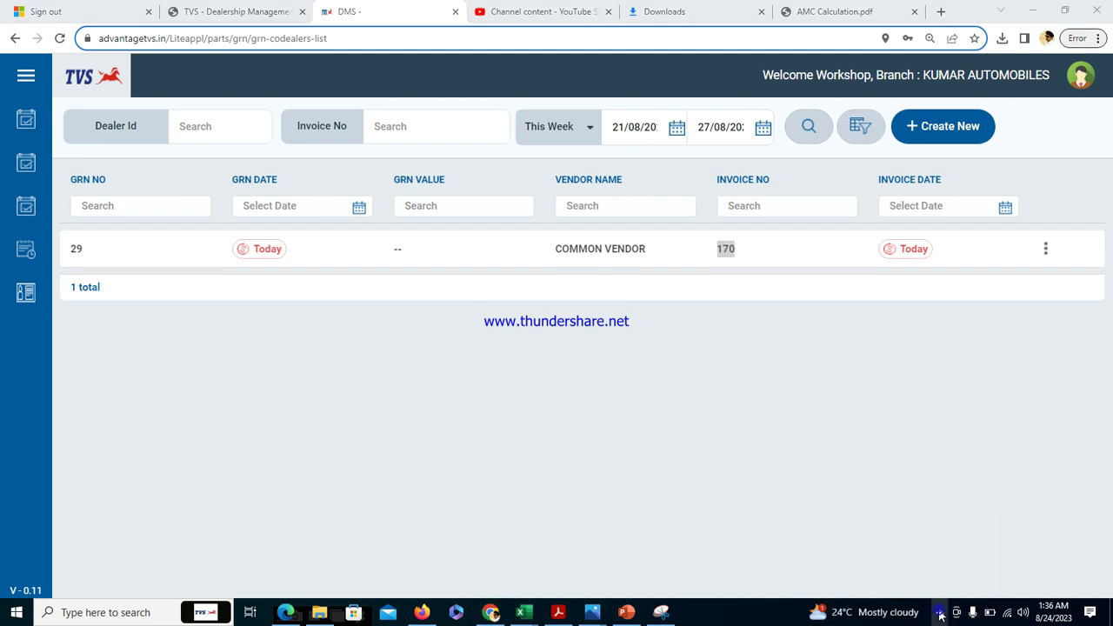
left_click(926, 584)
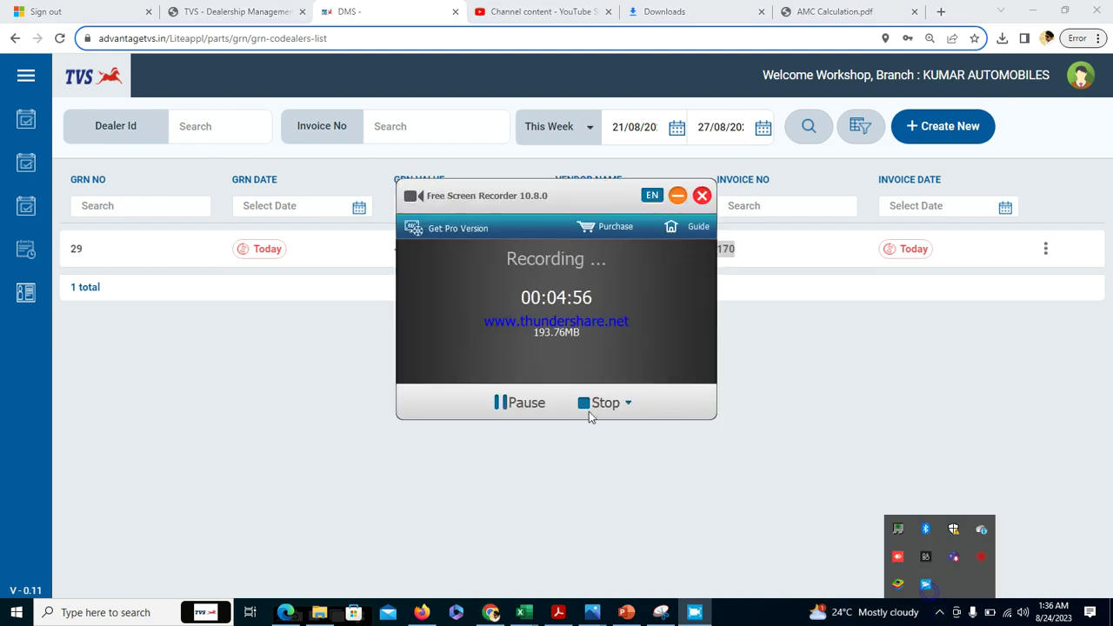